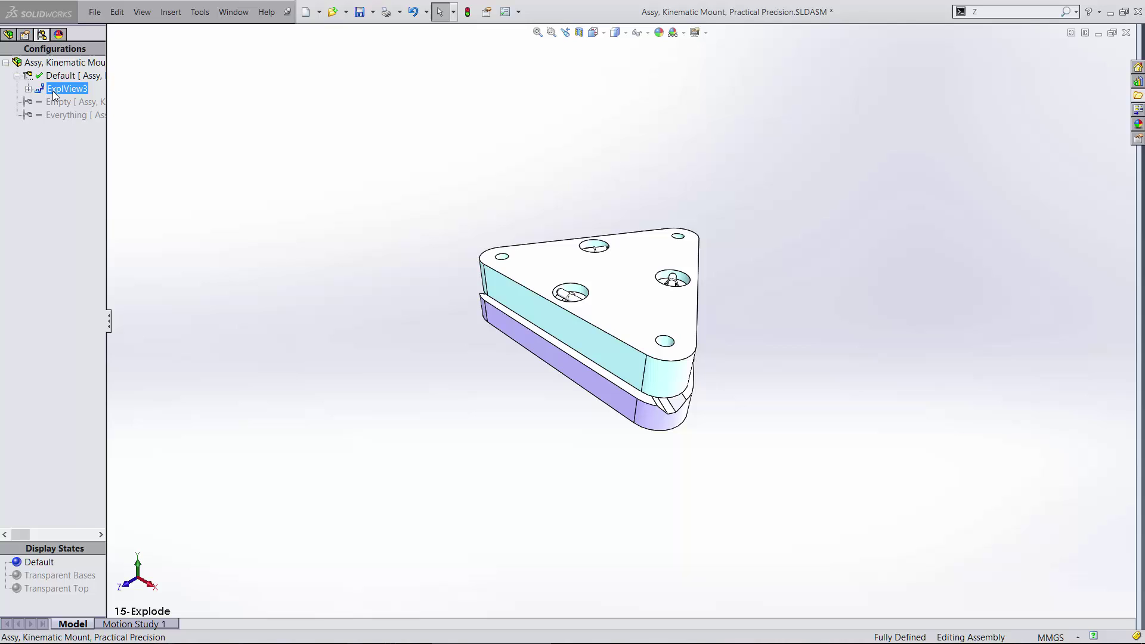
- Explode and collapse ExplView3, apply Transparent Bases, and switch to the 10-IsoPerspectiveHighAngle view
double_click(65, 89)
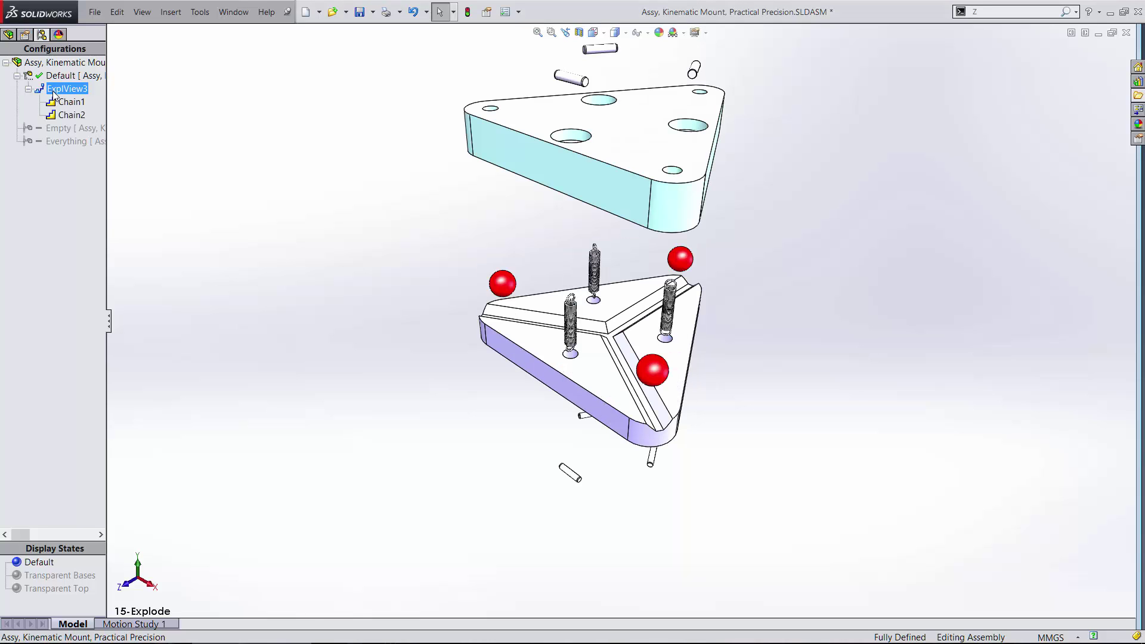
click(79, 576)
double_click(80, 576)
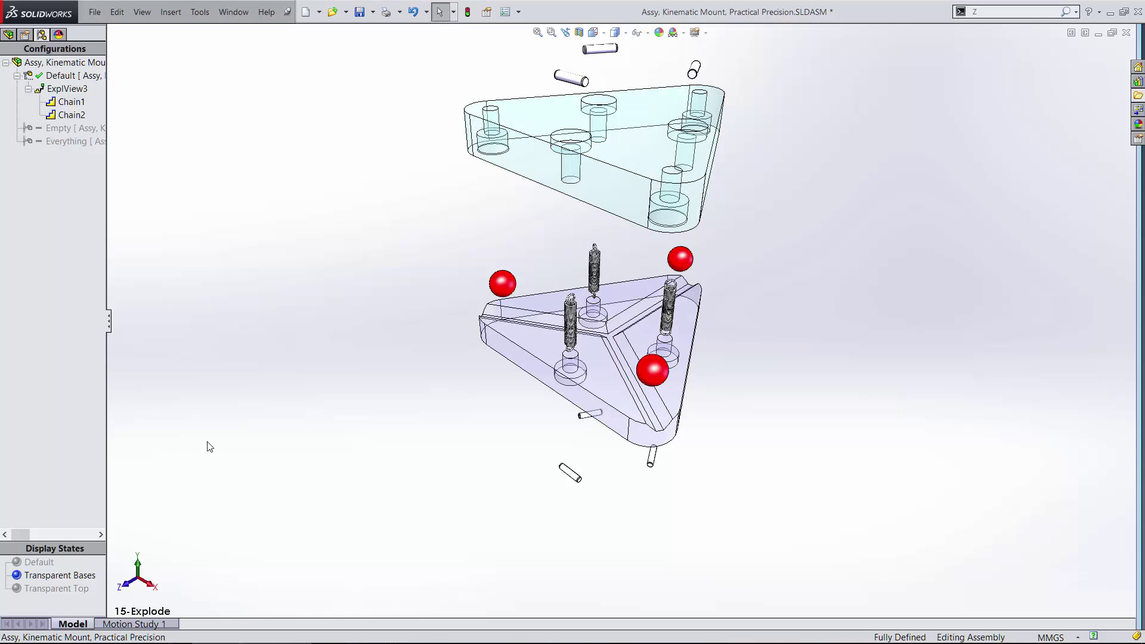
double_click(67, 89)
key(ctrl+7)
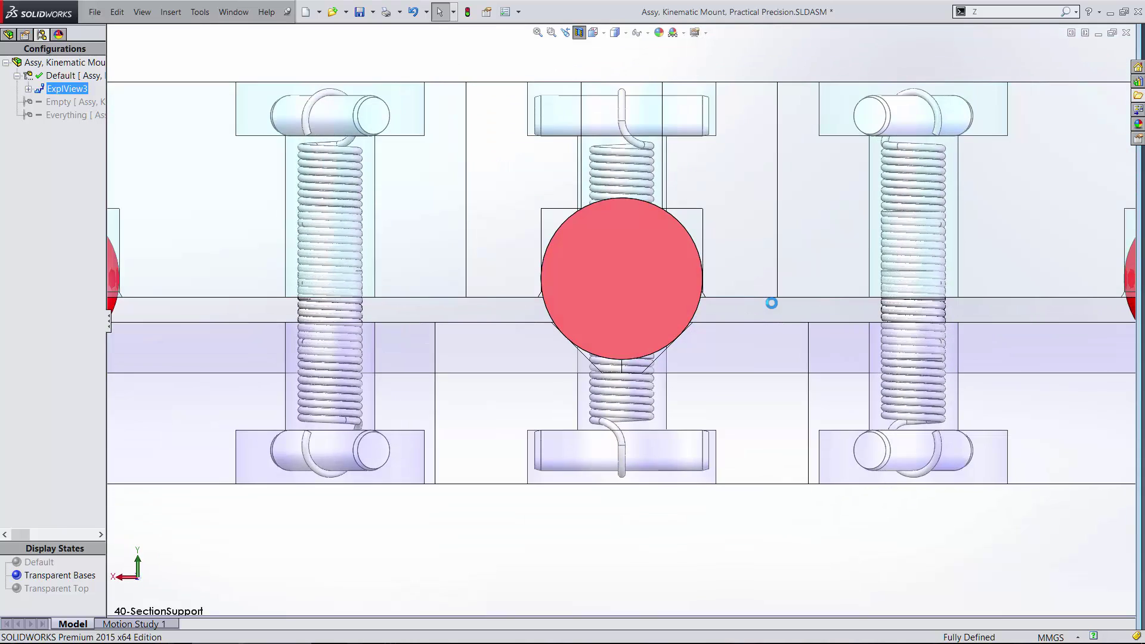
- Cycle through the support section view and the top view of the transparent mount
click(39, 563)
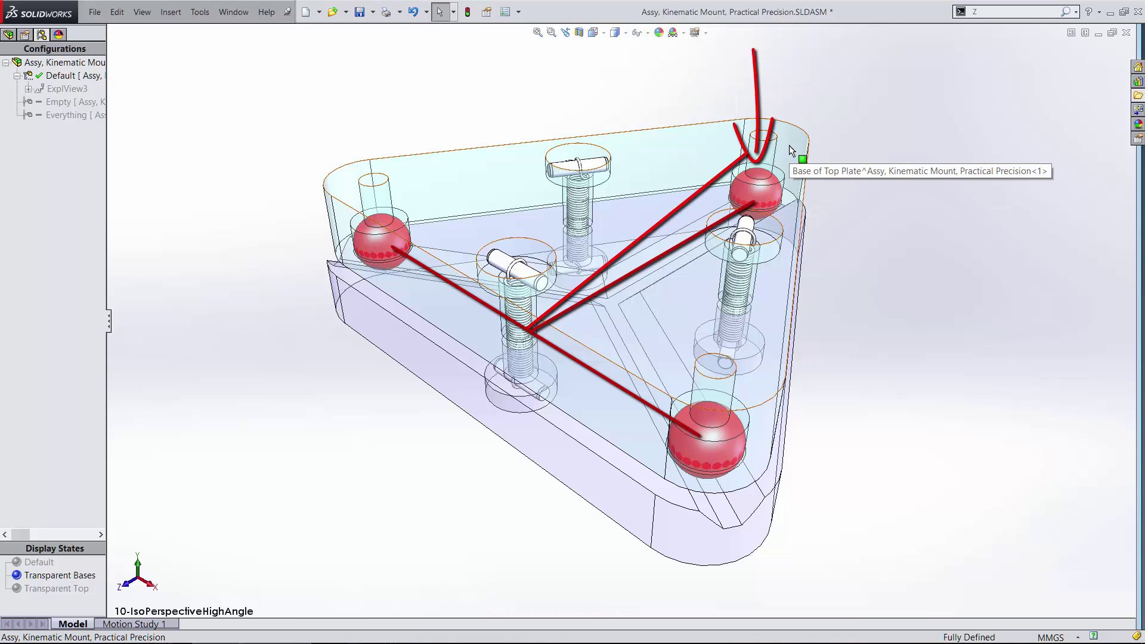
key(ctrl+5)
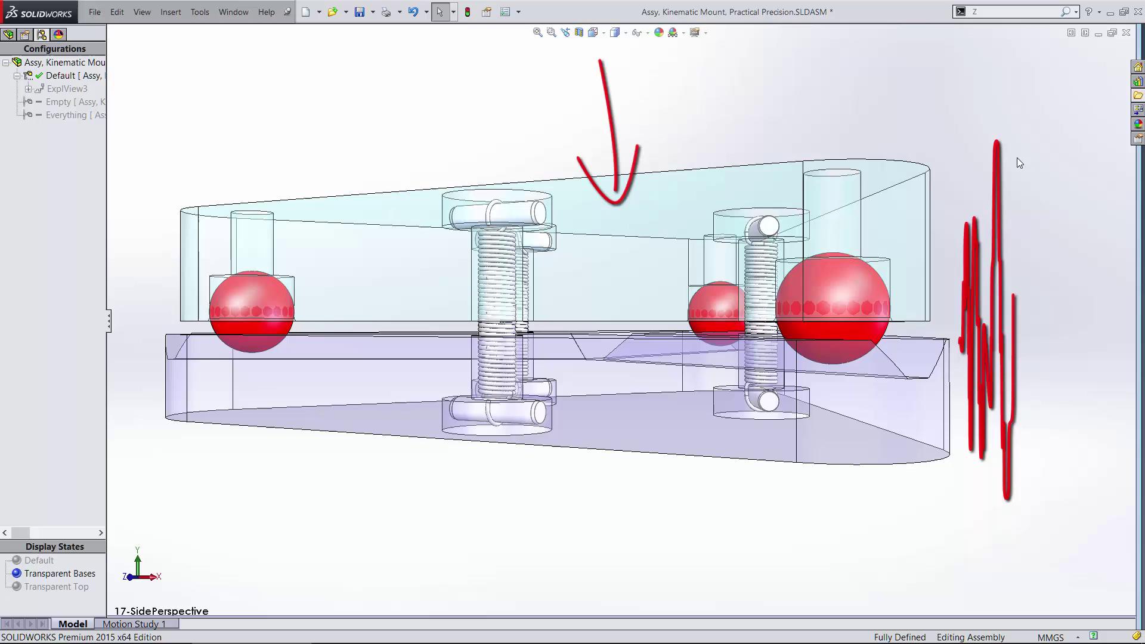
- Select the bottom plate's contact face and the ball touching it, then clear the selection
click(914, 357)
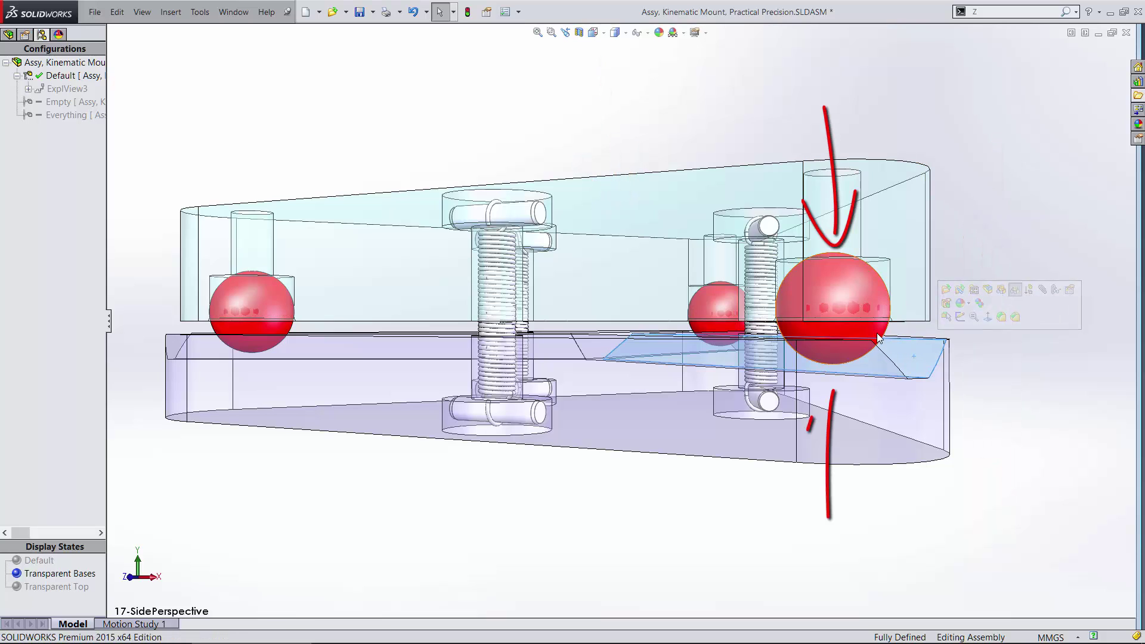
ctrl+click(872, 331)
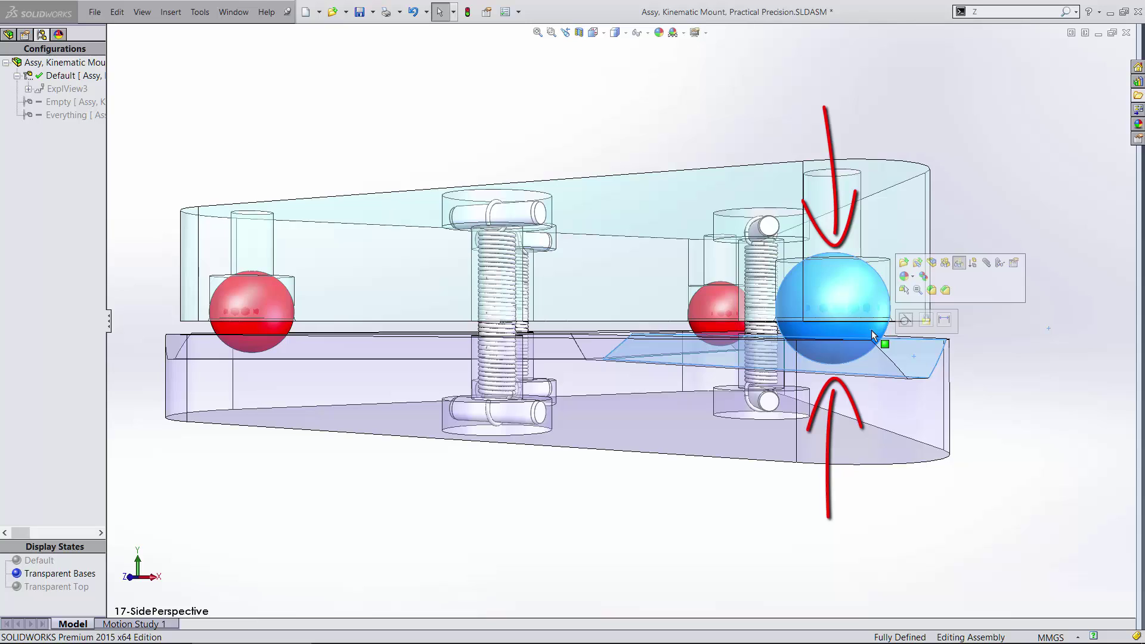
click(616, 522)
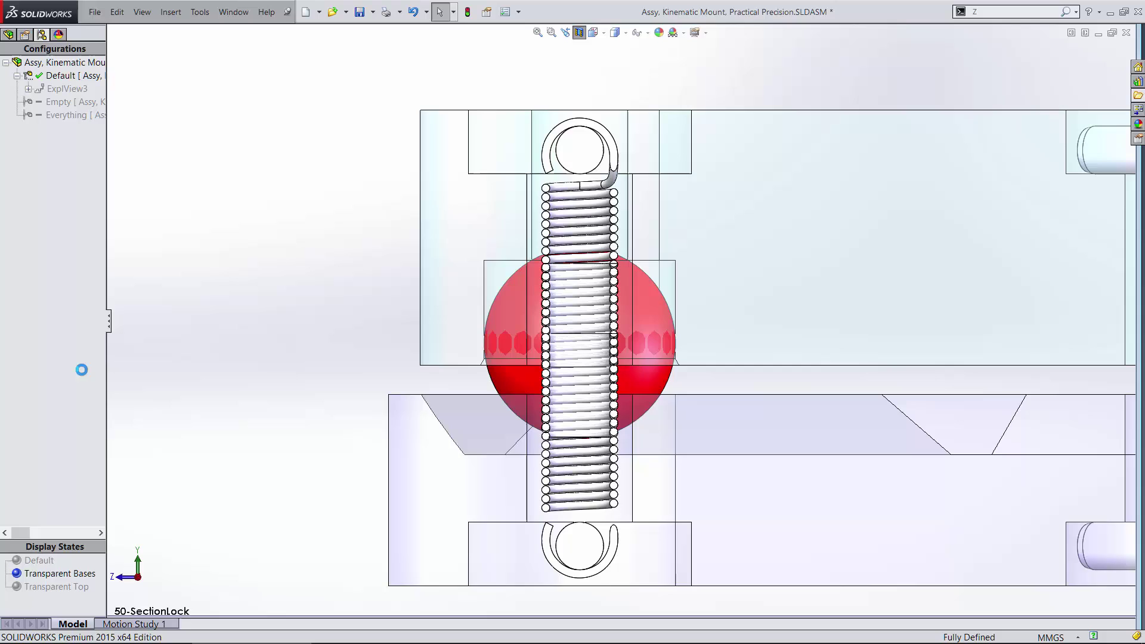
- Show the spring-lock section view, then return to the high-angle view with Transparent Bases
click(38, 561)
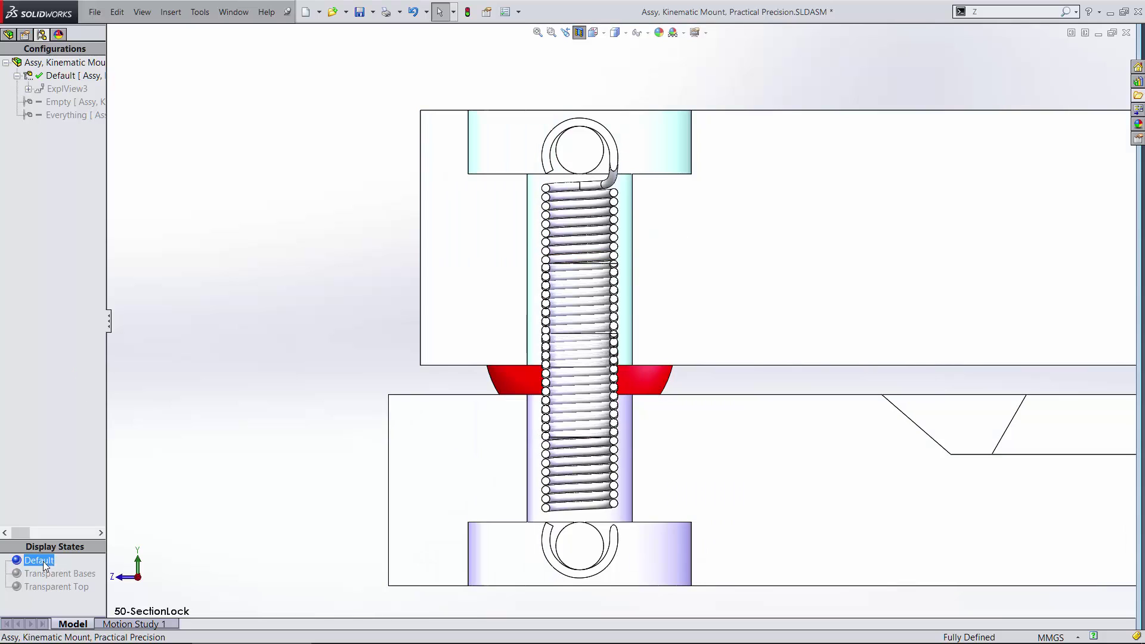
click(60, 574)
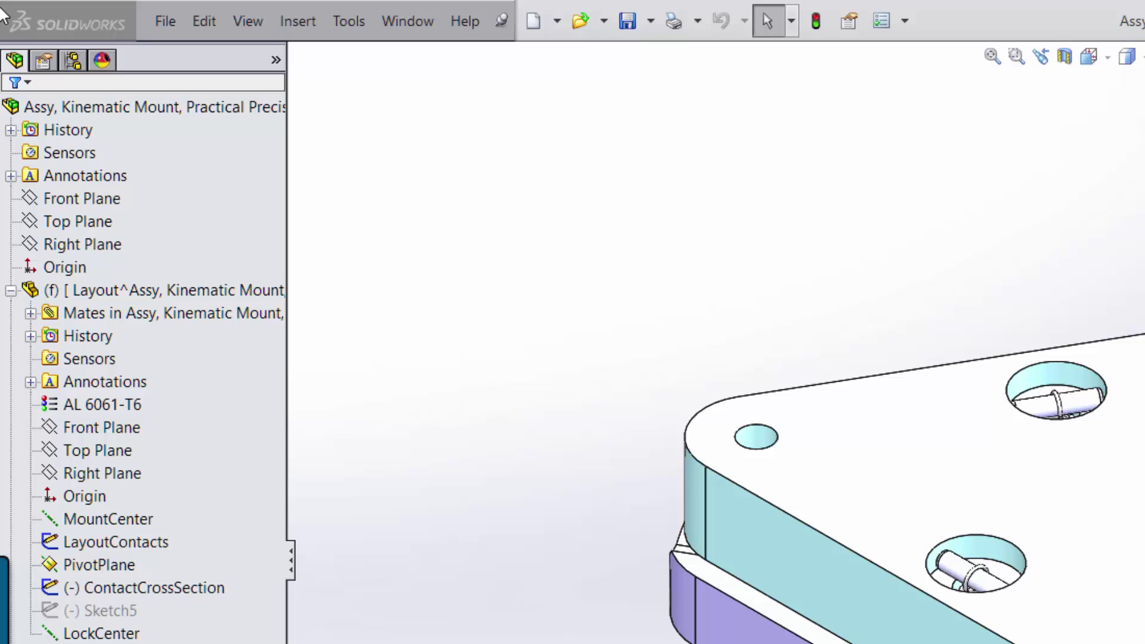
- Show the Layout component's LayoutContacts sketch with Ø50.00, 120° and Ø25.00 dimensions from the top
click(58, 106)
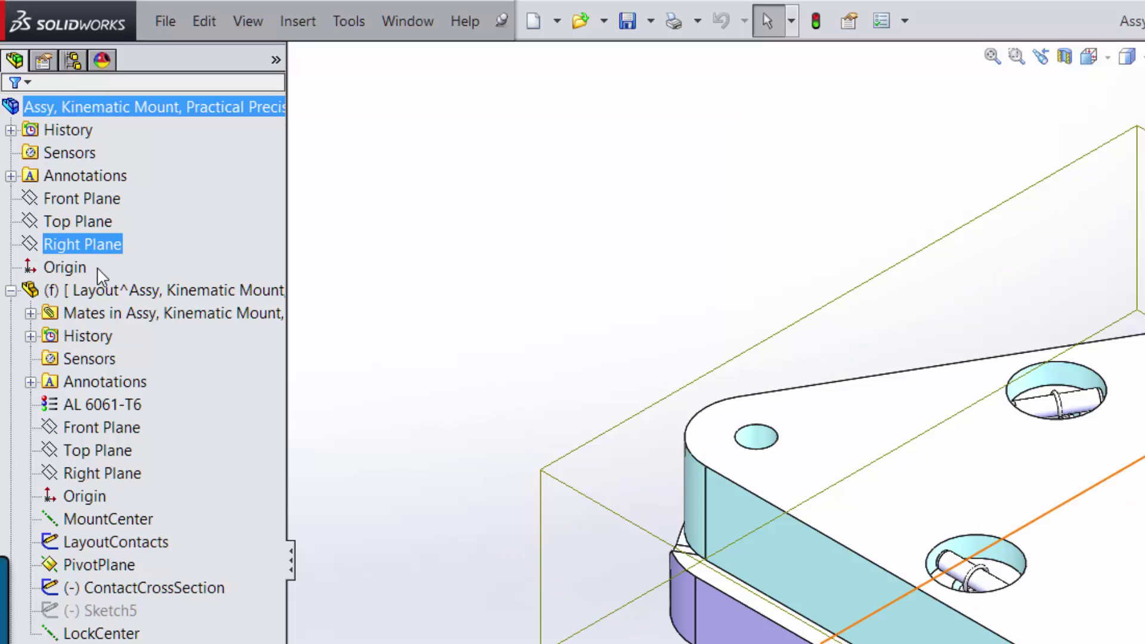
click(99, 290)
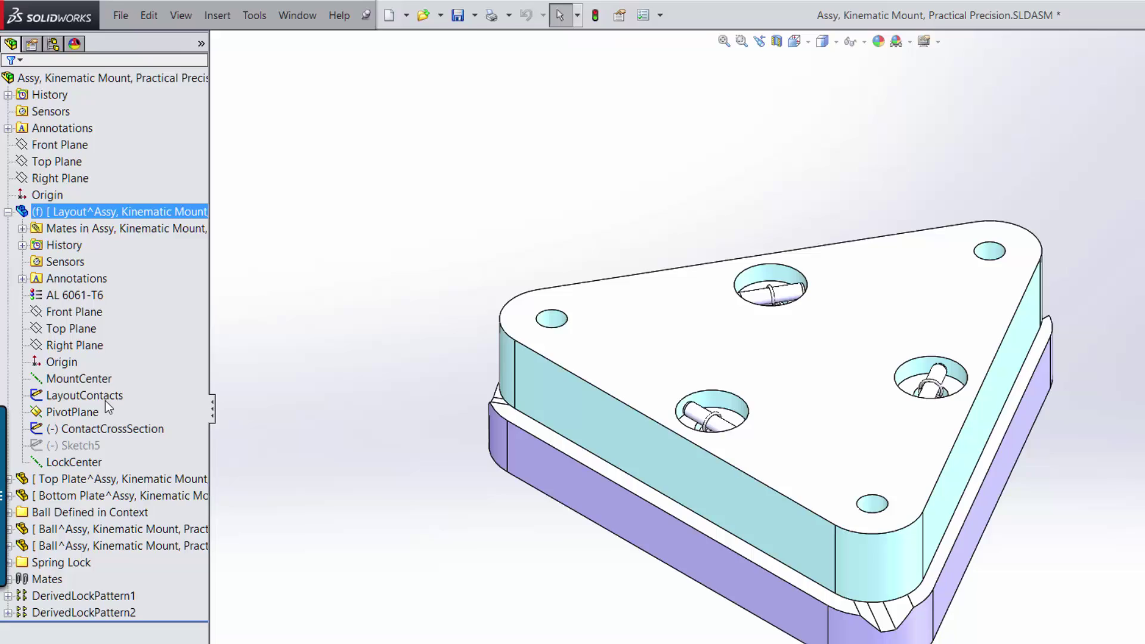
click(105, 399)
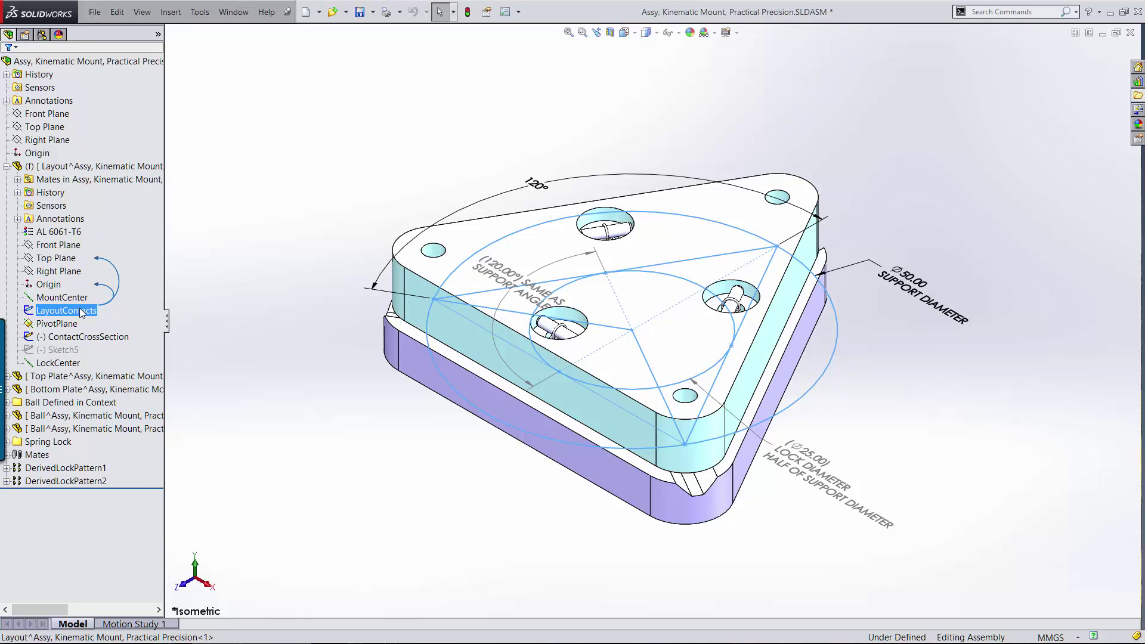
key(ctrl+5)
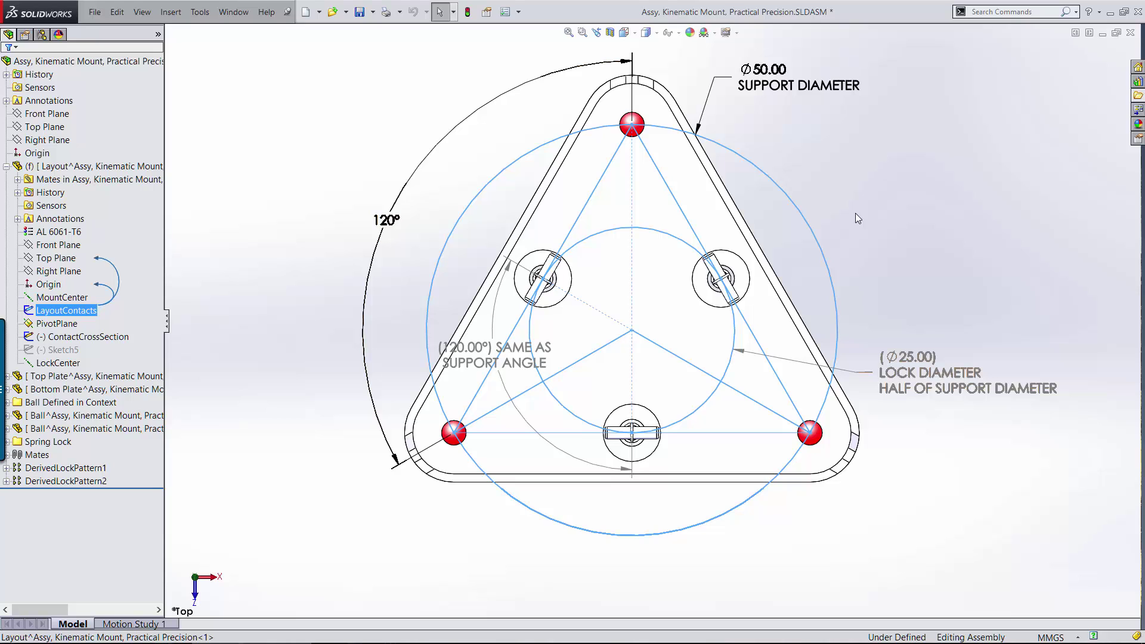
- Change Ø50 to 45 and 120° to 135°, rebuild, and view the mount in isometric
double_click(776, 72)
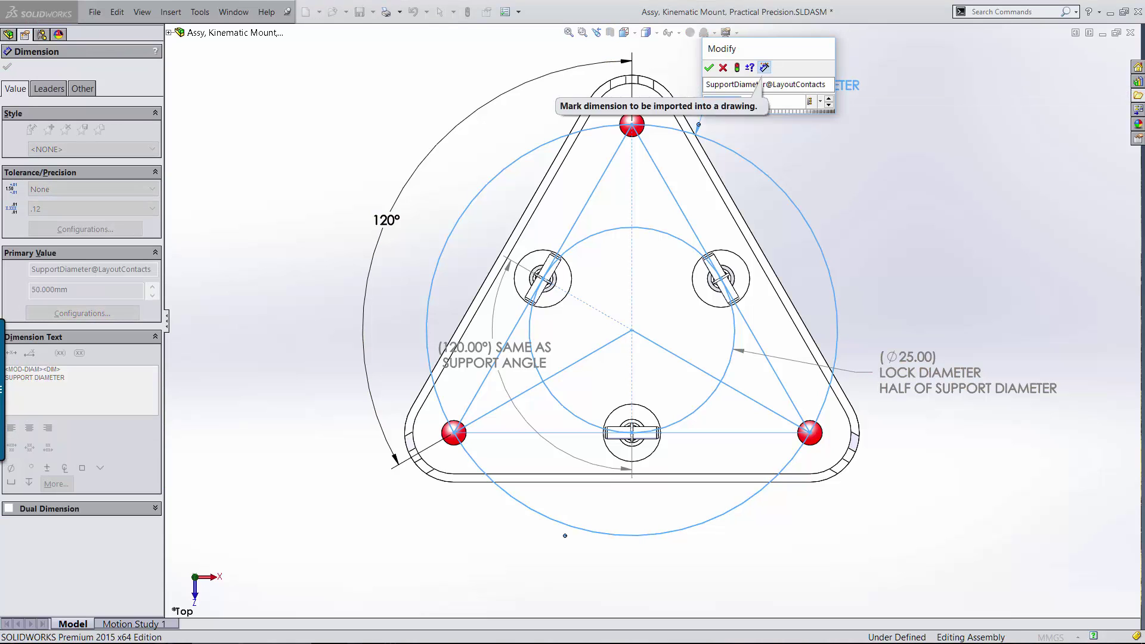
text(45)
key(Return)
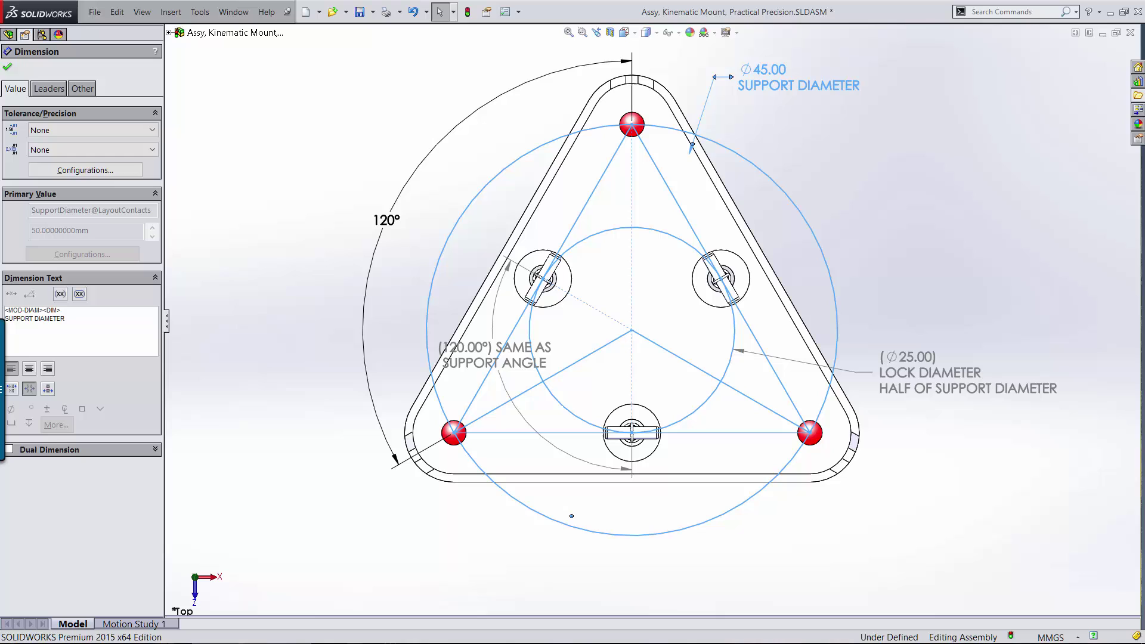
double_click(387, 222)
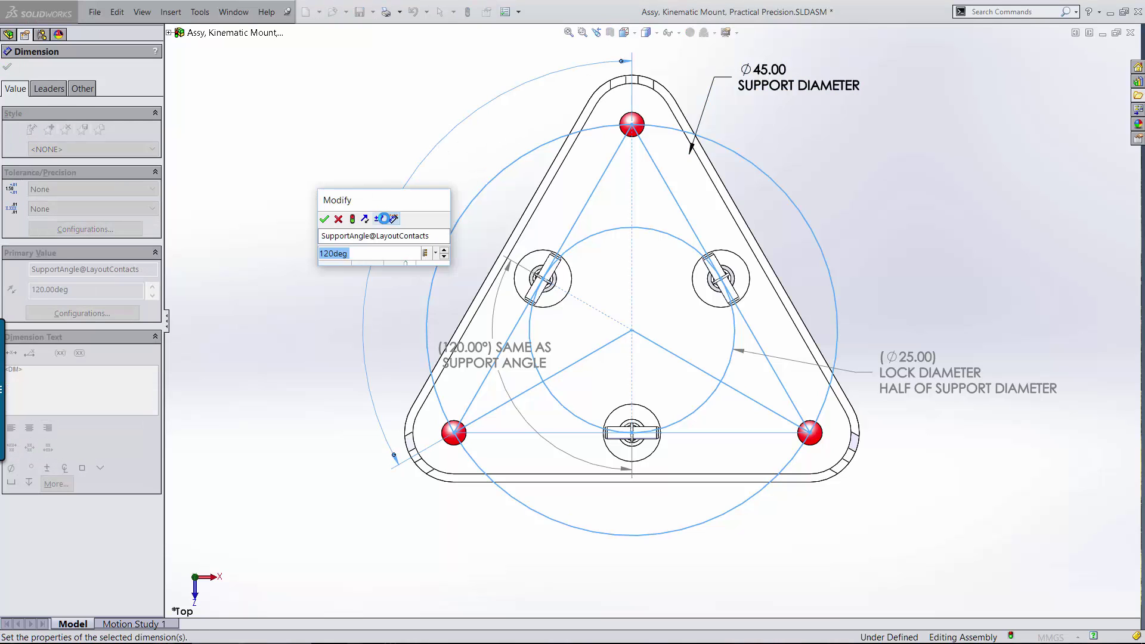
text(135)
key(Return)
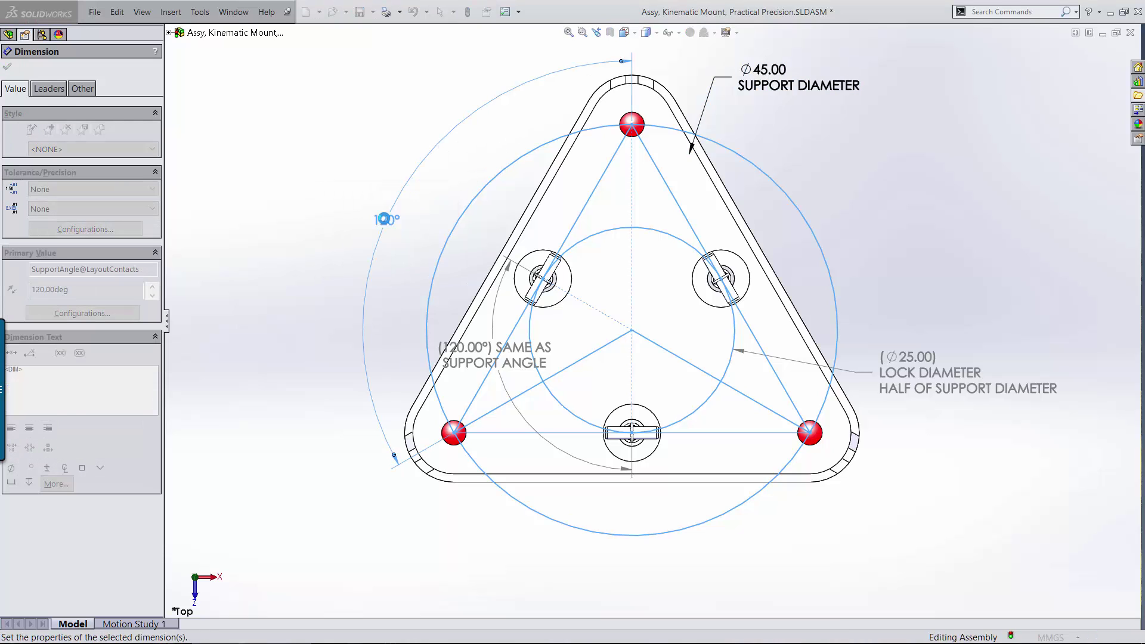
click(335, 249)
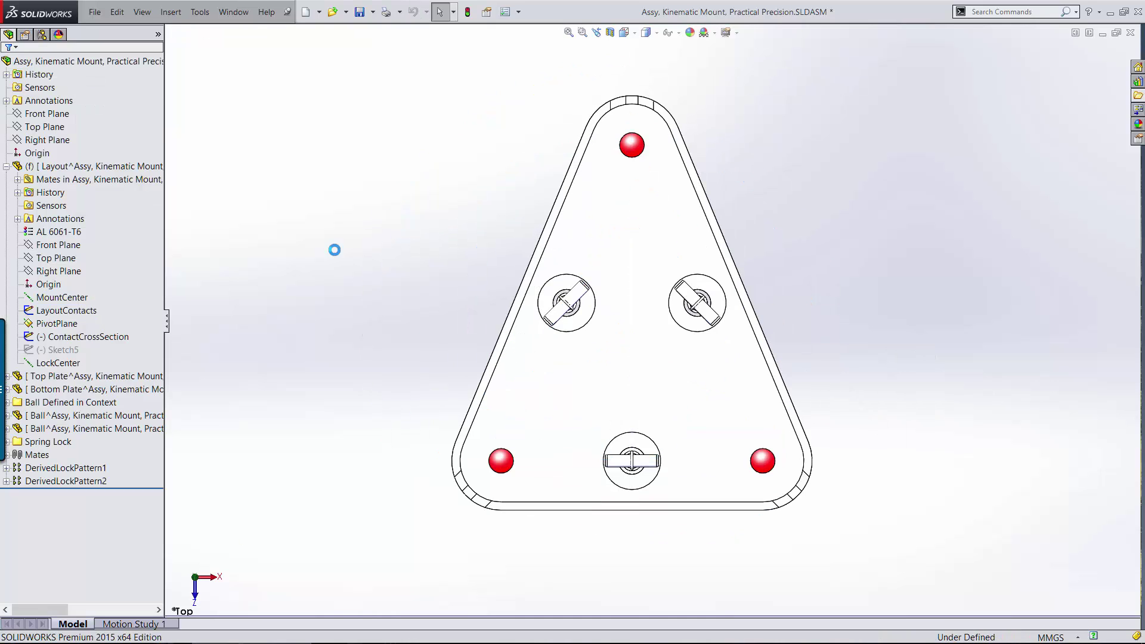
key(ctrl+7)
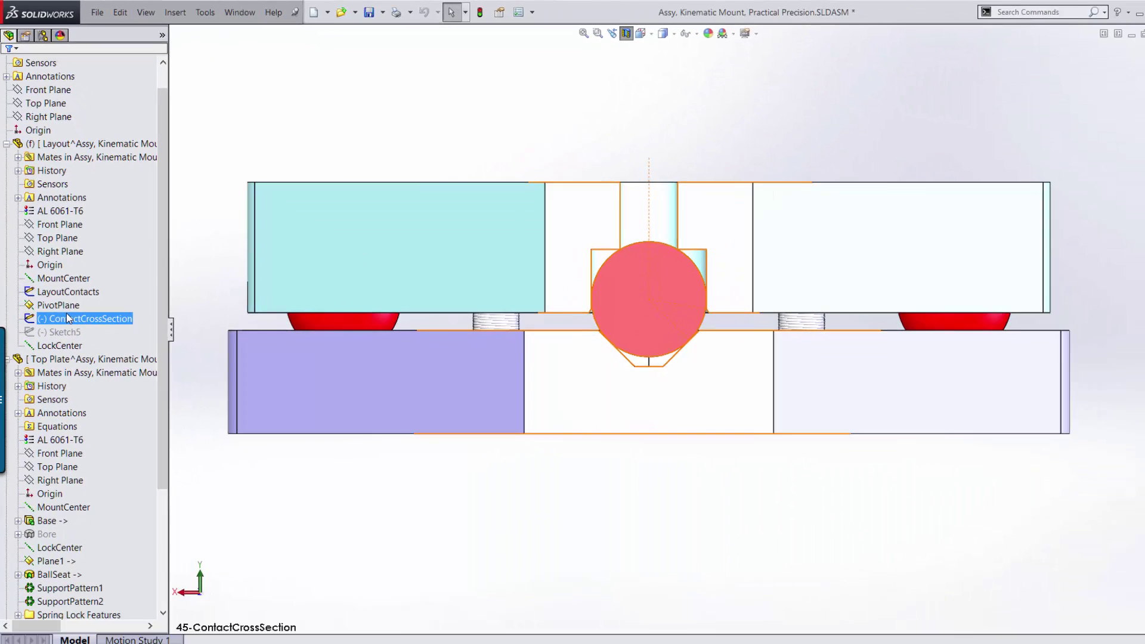
- Show the ContactCrossSection sketch with its Ø6.00 ball, 135° angle, 30° seat and 3.50 plates
click(67, 318)
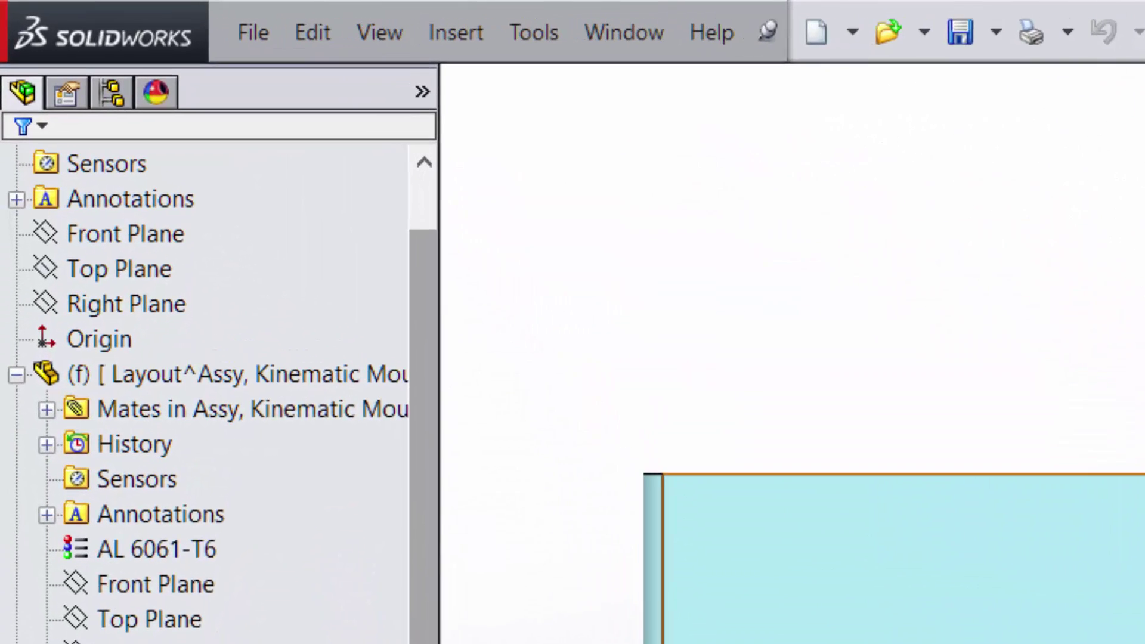
- From the Layout component's configuration list, pick 10 mm ball, 120 Contact Angle
right_click(146, 138)
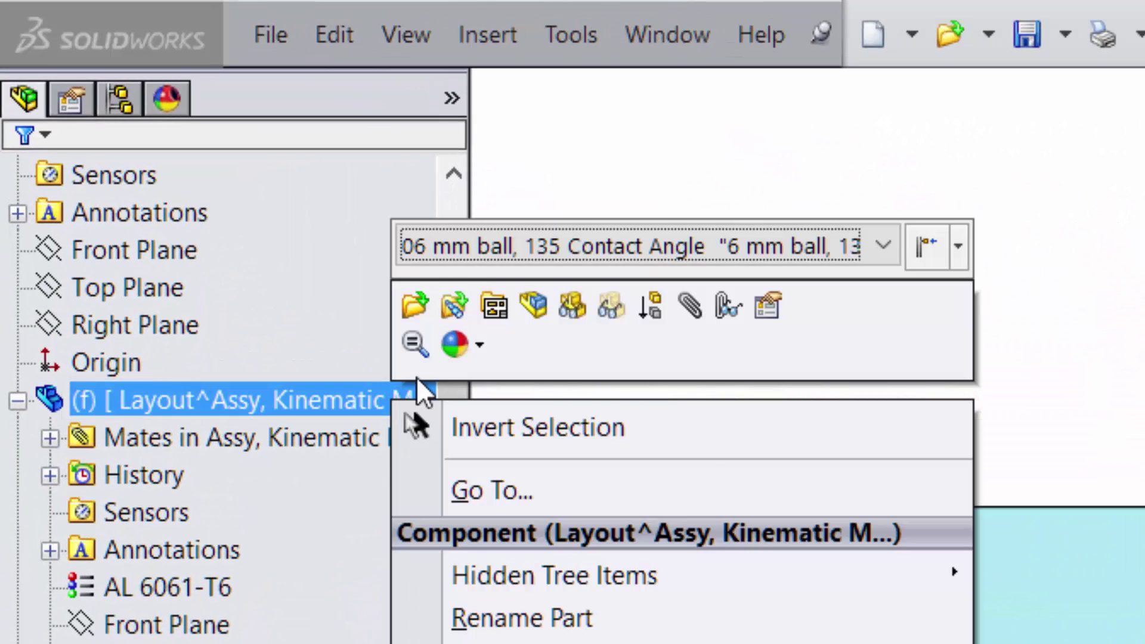
click(577, 252)
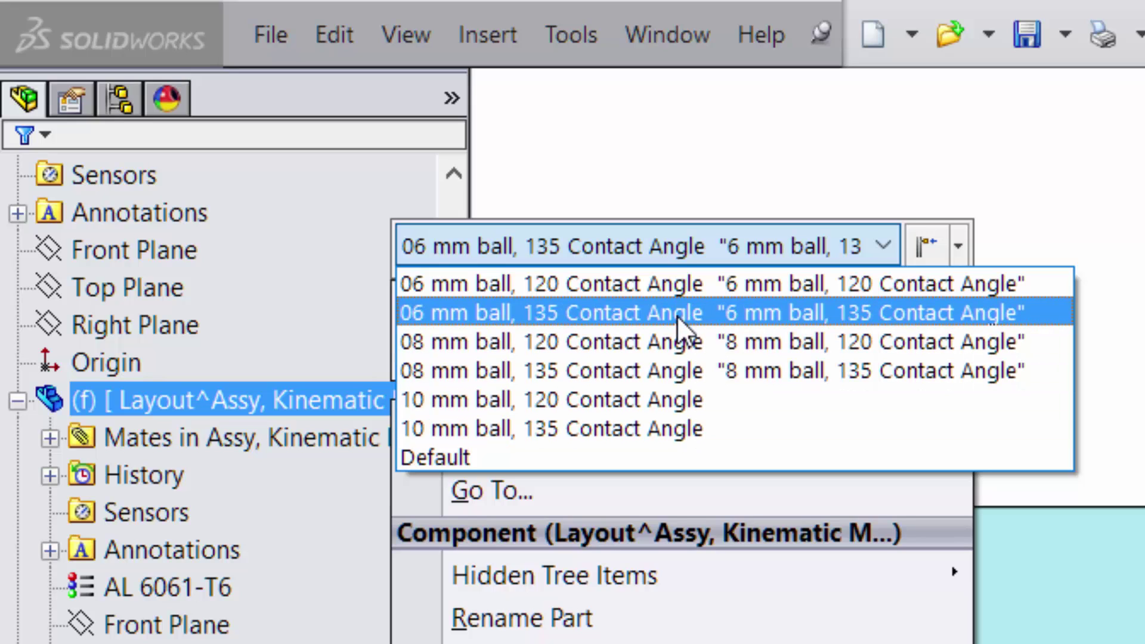
click(660, 398)
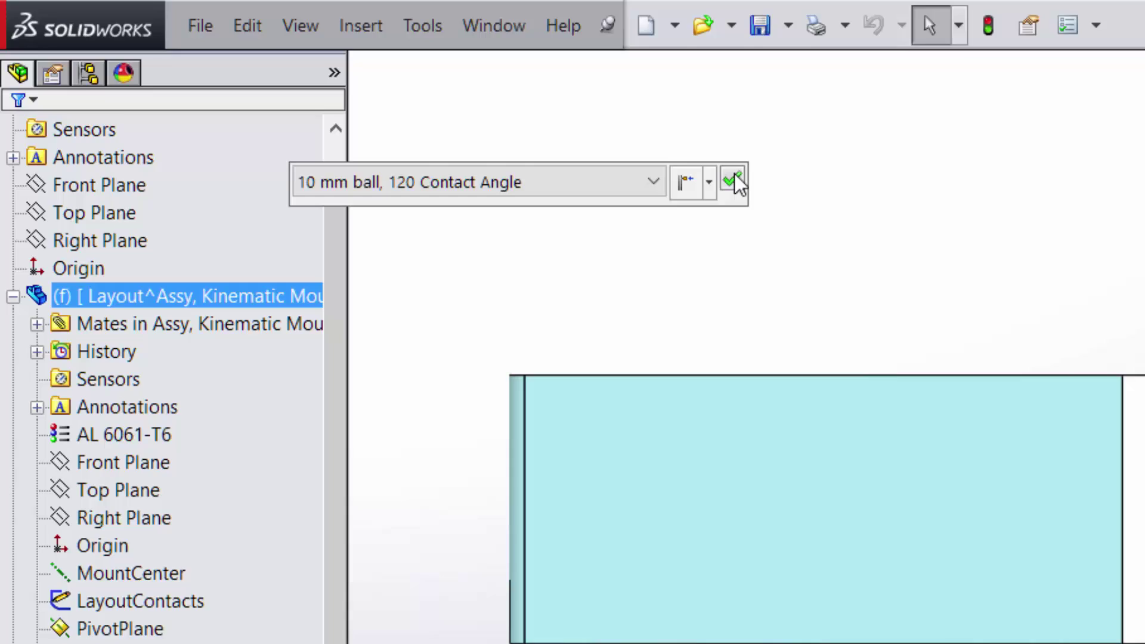
- Apply the configuration, show the ball's Revolve1 sketch, and reposition its three 0.50 dimensions
click(992, 235)
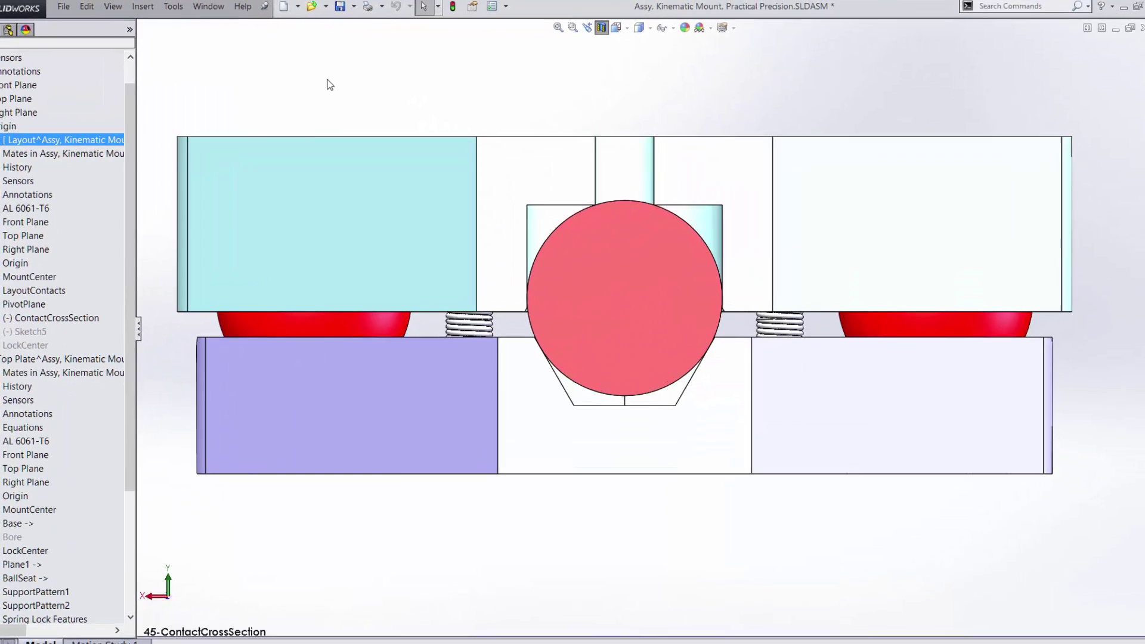
double_click(610, 413)
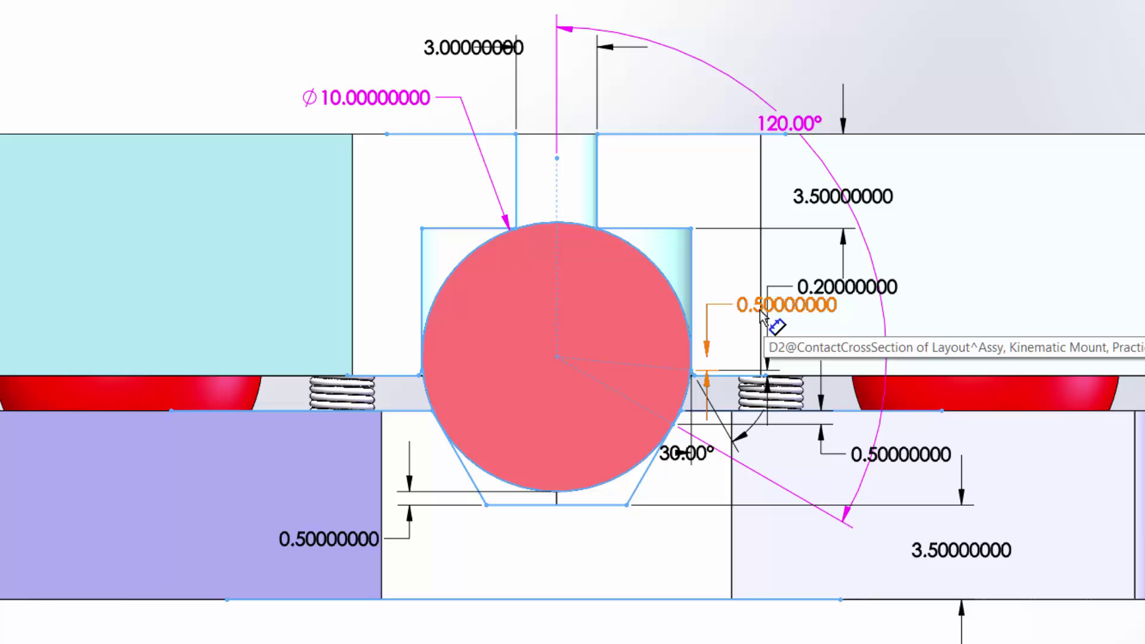
drag(691, 320, 568, 317)
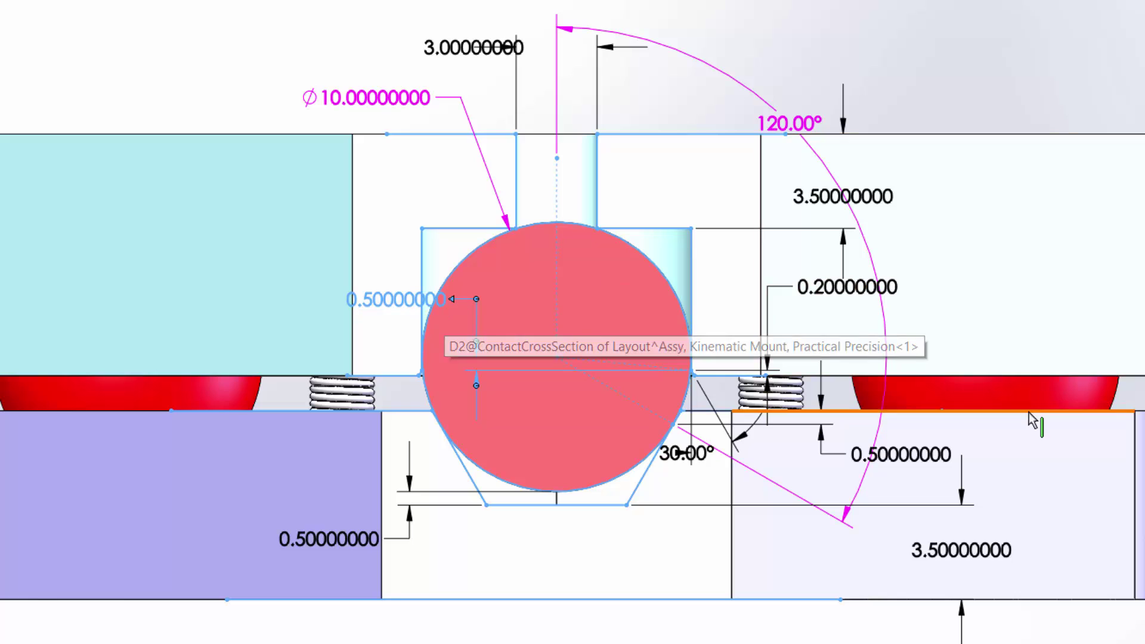
drag(921, 463, 704, 460)
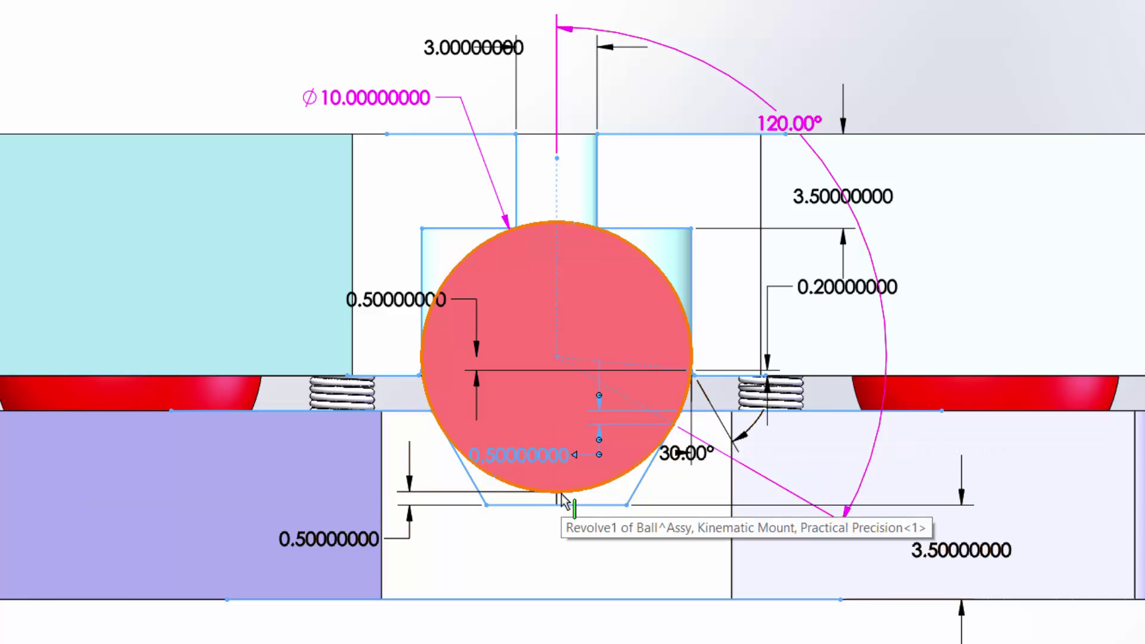
drag(356, 545, 335, 567)
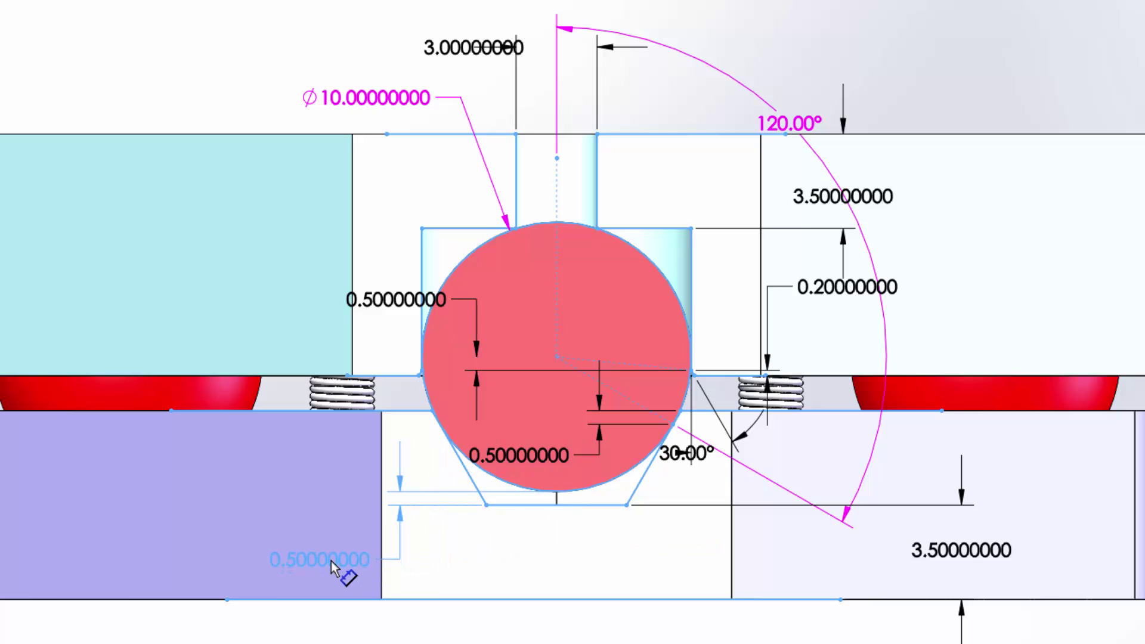